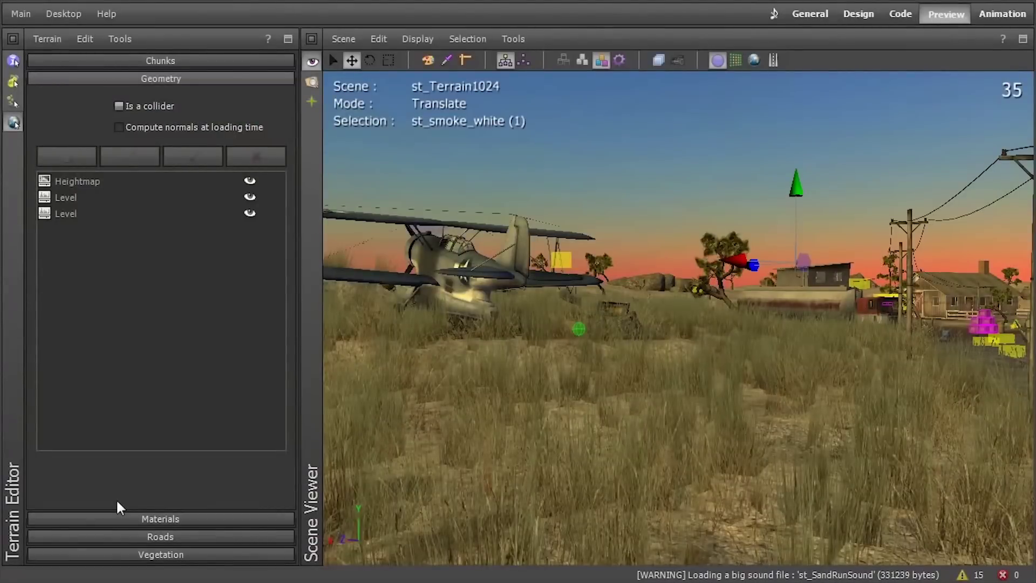
# Step: Expand Vegetation, then hide and re-show the third and fourth Grass layers on the desert terrain
pyautogui.click(114, 554)
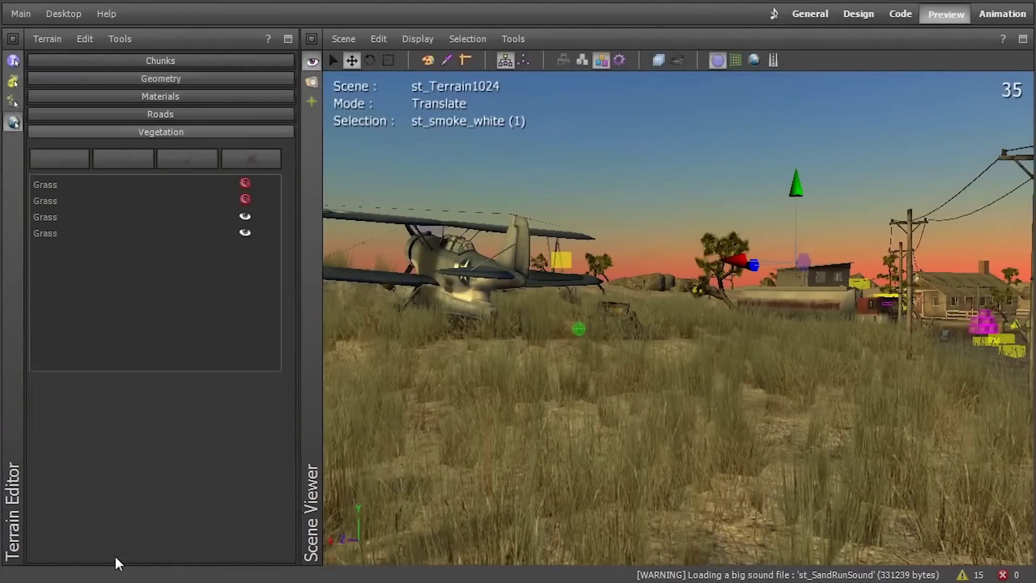
pyautogui.click(246, 218)
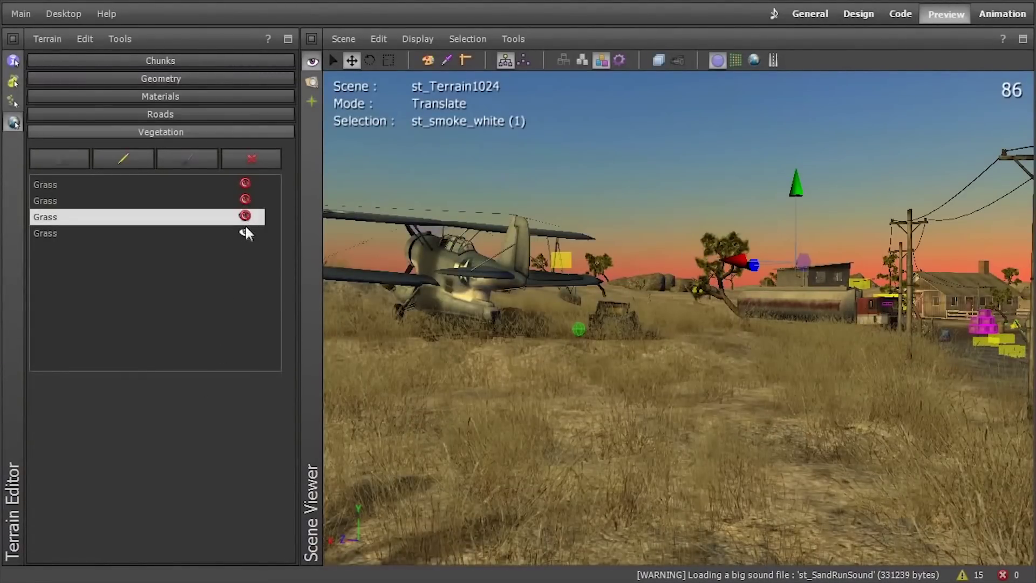
pyautogui.click(246, 232)
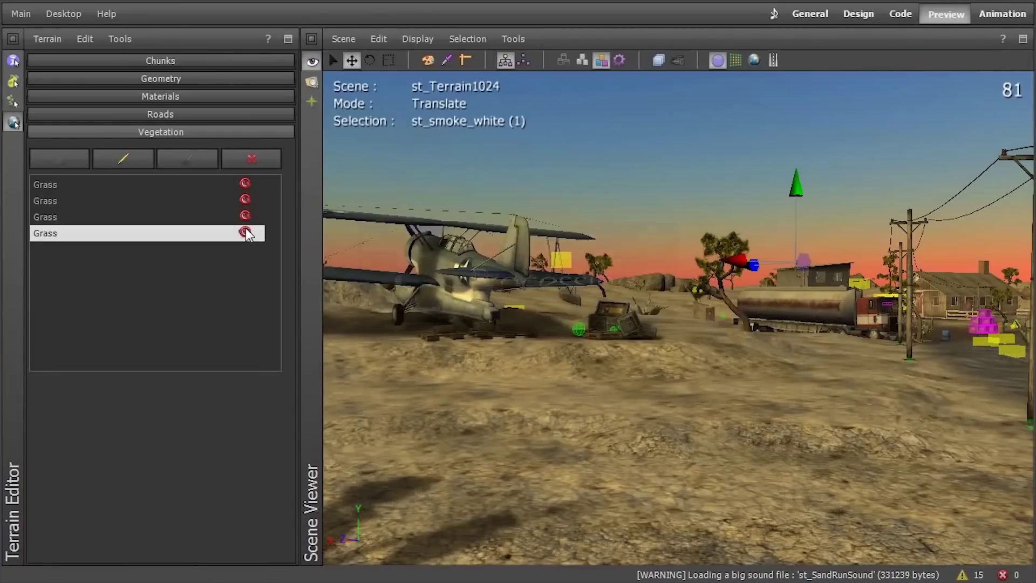
pyautogui.click(245, 233)
pyautogui.click(246, 216)
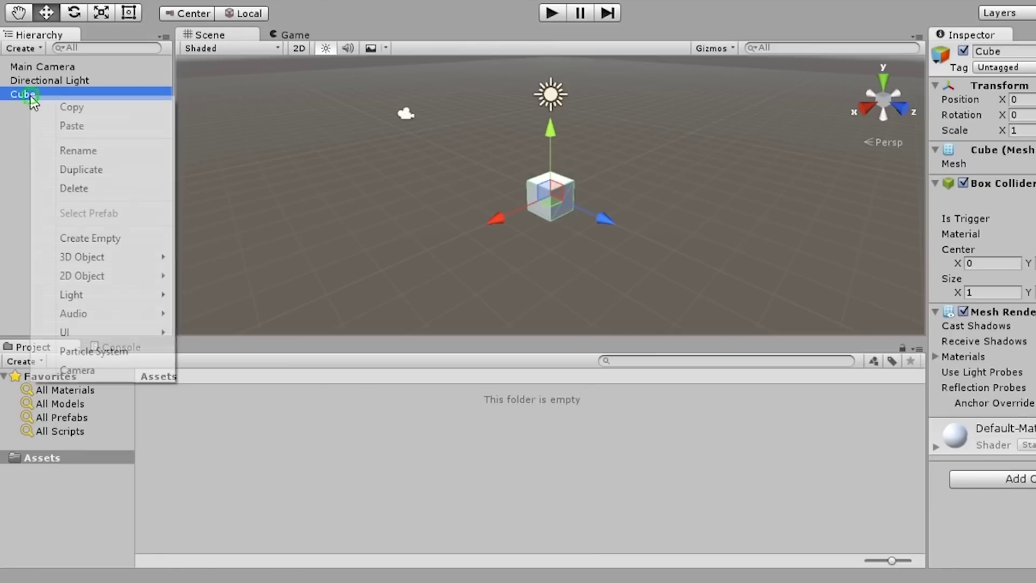
# Step: Rename the Cube object in the Hierarchy to Ground001
pyautogui.click(90, 151)
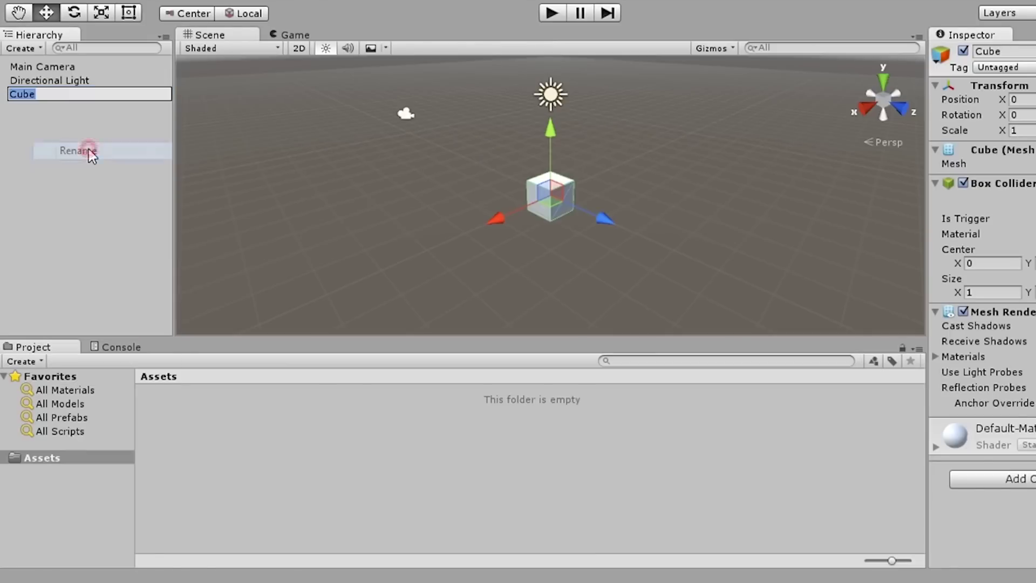
pyautogui.write('Ground001')
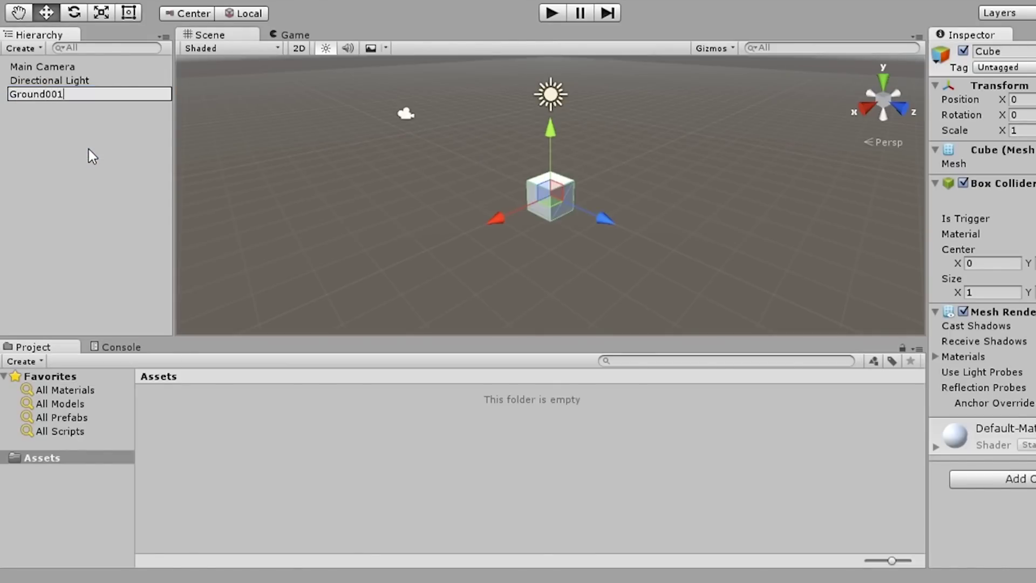
pyautogui.press('Return')
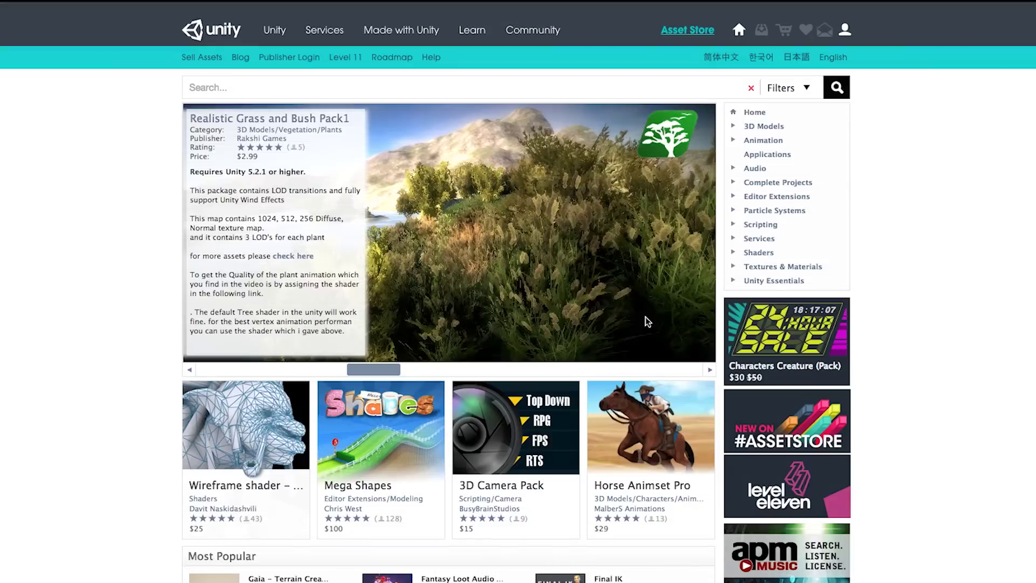
# Step: Scroll the Asset Store home page and open the 24-hour sale Characters Creature (Pack) page
pyautogui.scroll(-5, 645, 316)
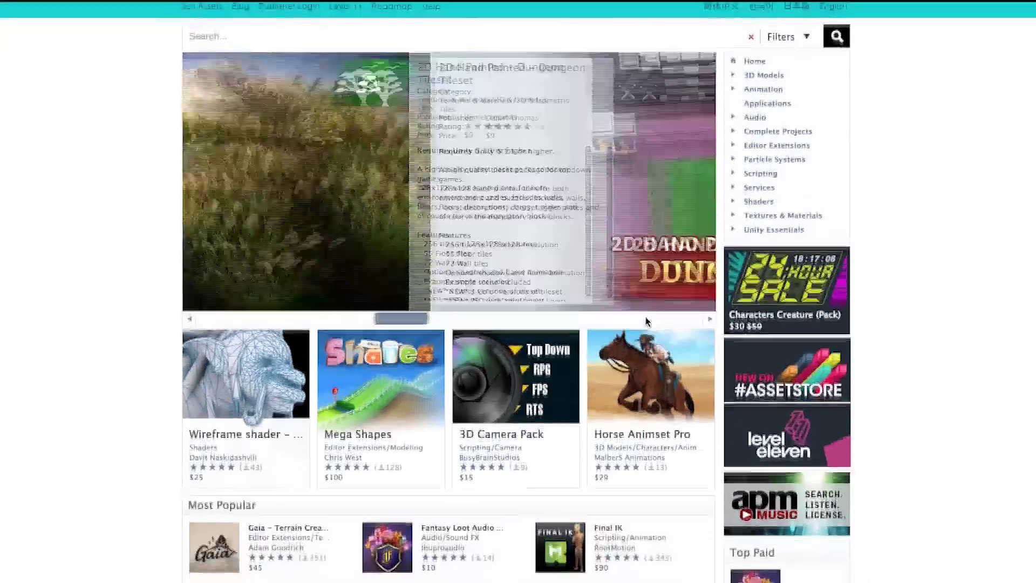
pyautogui.scroll(-10, 646, 316)
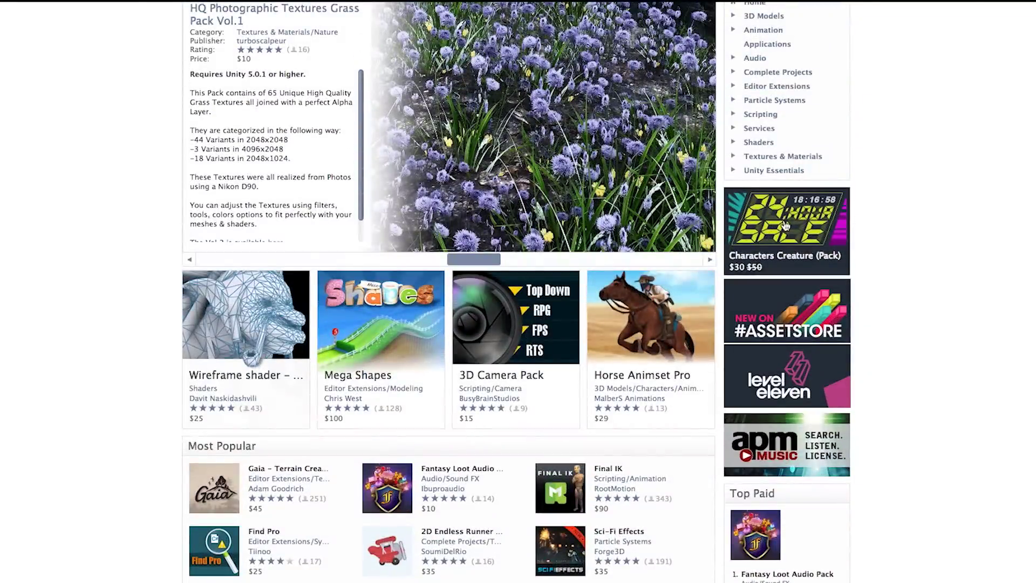
pyautogui.click(789, 259)
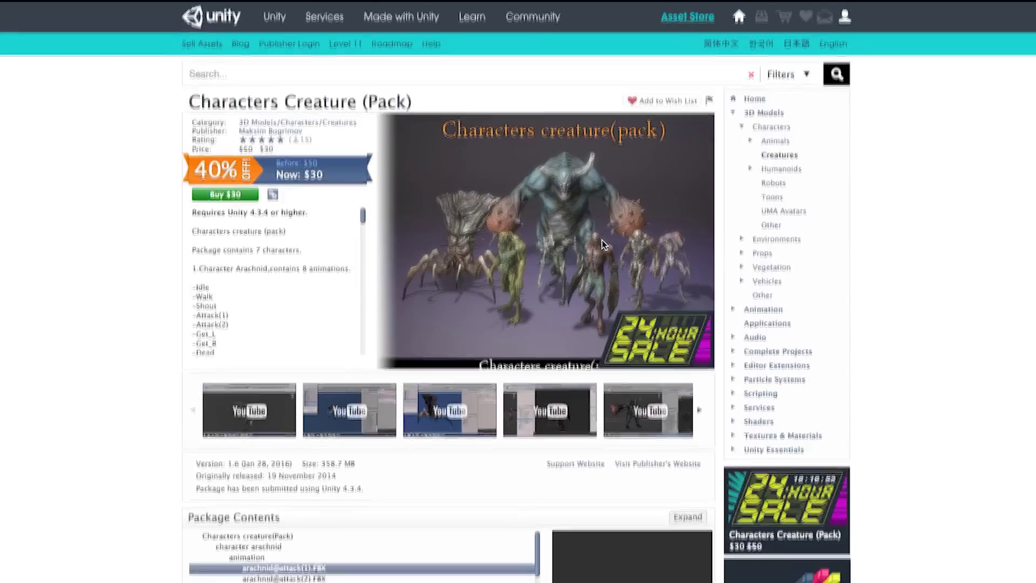
# Step: Scroll down the product page through Package Contents and reviews
pyautogui.scroll(-1, 603, 245)
pyautogui.scroll(-9, 581, 256)
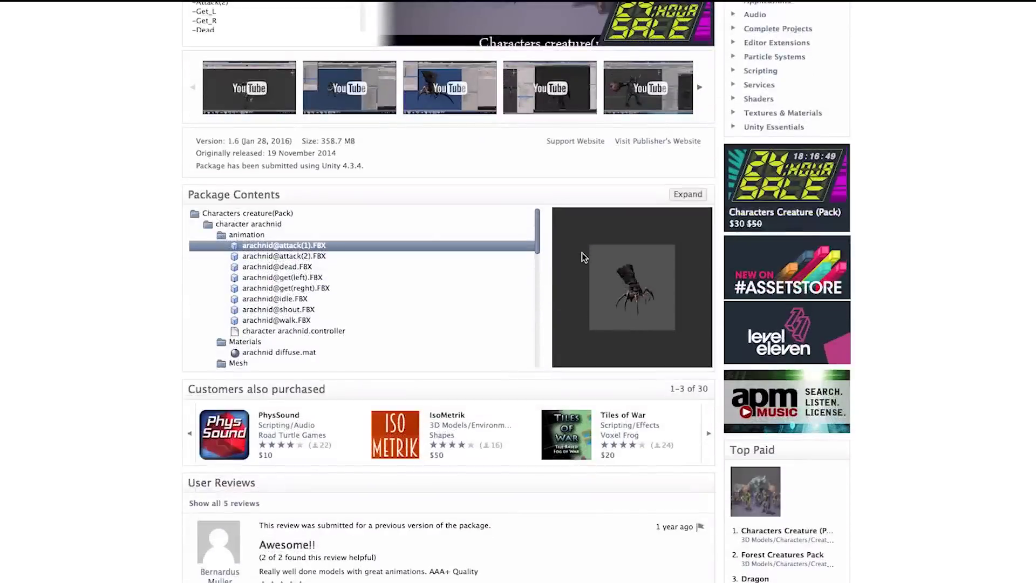
pyautogui.scroll(-4, 270, 415)
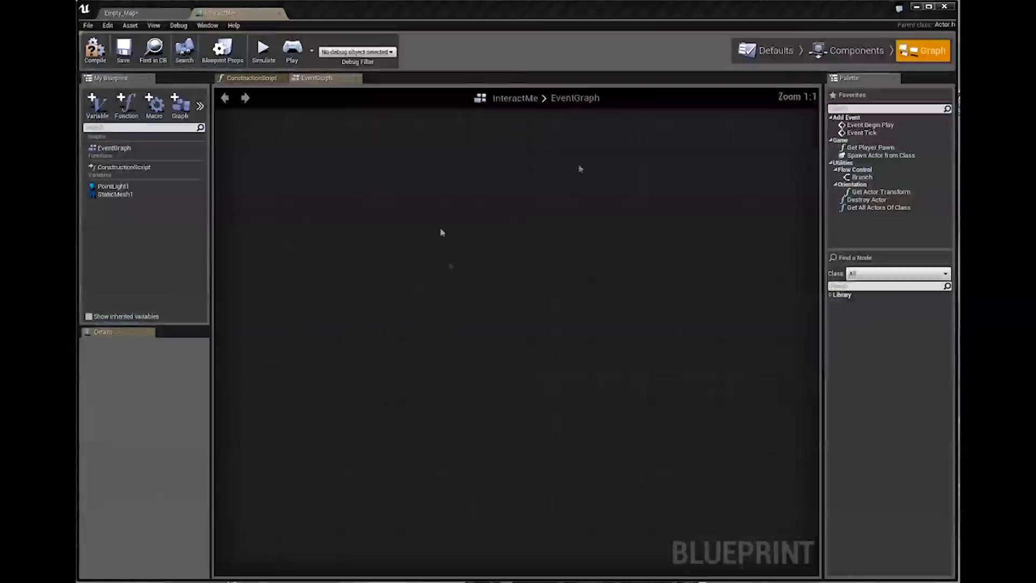
# Step: Add a custom event named Change Light Color with one input parameter
pyautogui.rightClick(376, 262)
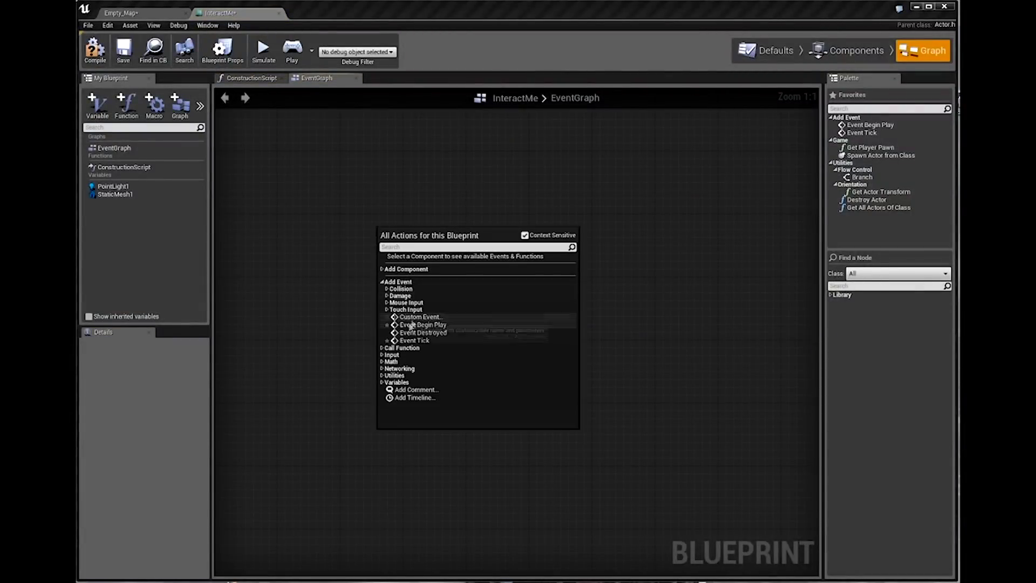
pyautogui.write('Change Light Color')
pyautogui.press('Return')
pyautogui.click(187, 441)
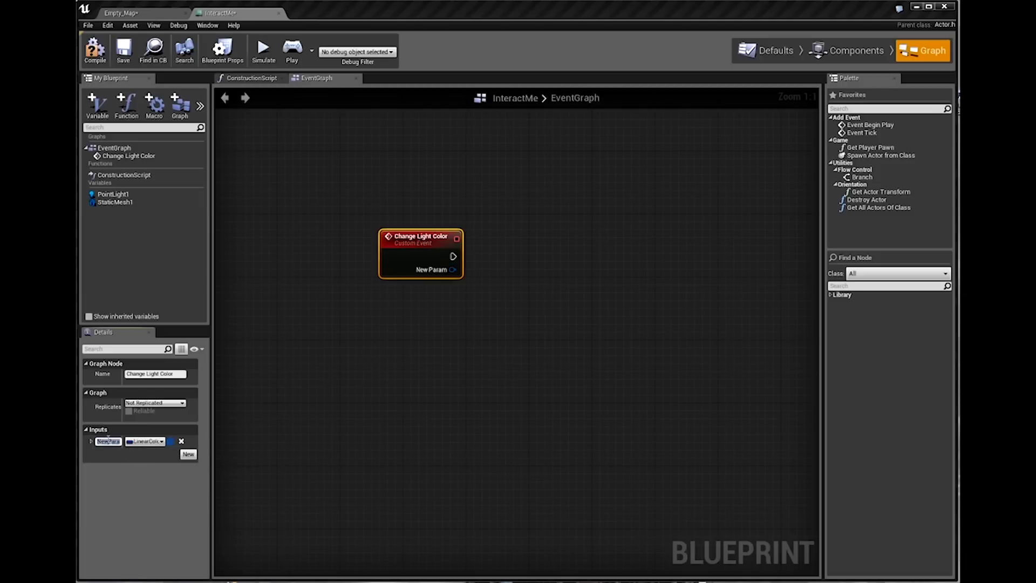
# Step: Add a Set Light Color node targeting Point Light 1, then return to the Empty_Map level
pyautogui.moveTo(599, 307); pyautogui.dragTo(600, 304)
pyautogui.click(650, 373)
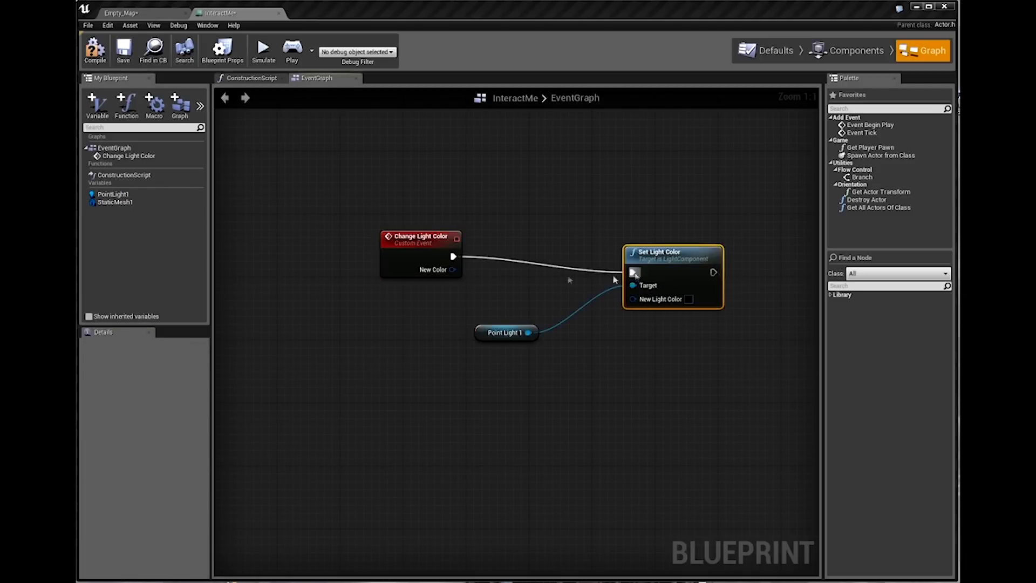
pyautogui.click(162, 12)
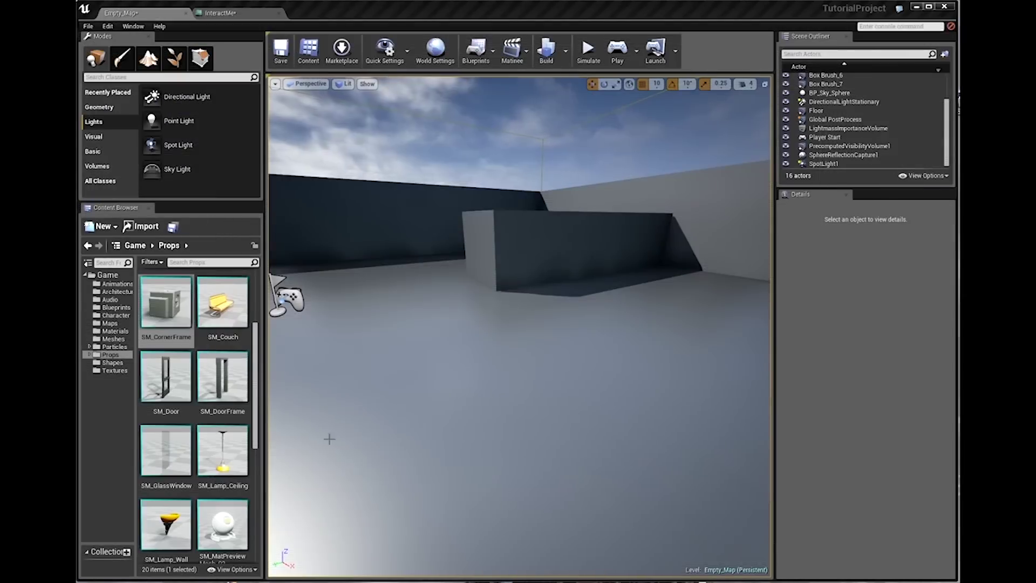
# Step: Add a Right Mouse Button event node in the MyCharacter blueprint graph
pyautogui.doubleClick(166, 444)
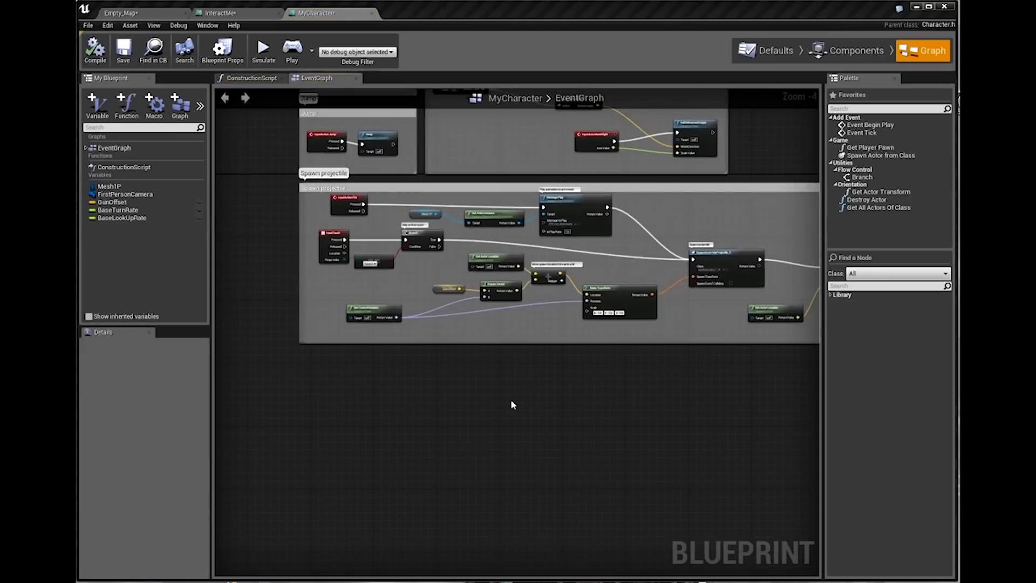
pyautogui.rightClick(327, 290)
pyautogui.write('right mouse')
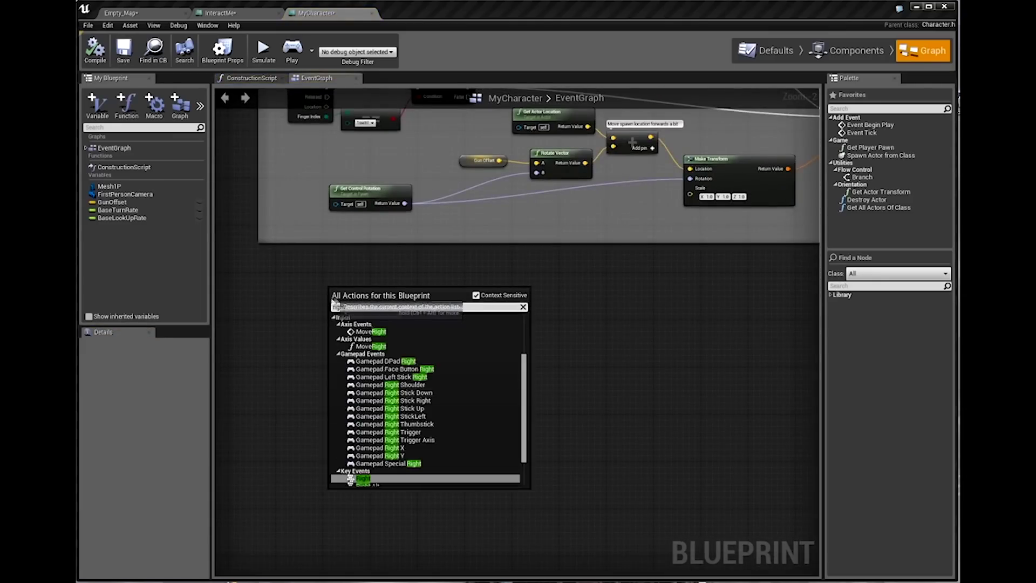
pyautogui.press('Return')
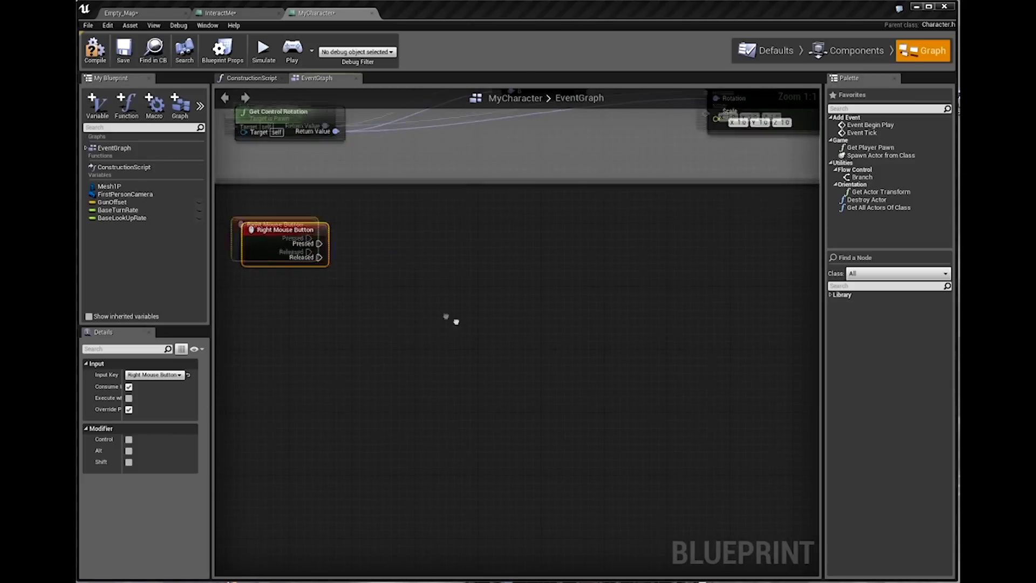
# Step: Add a Single Line Trace by Channel node and a Get World Location node from First Person Camera
pyautogui.rightClick(539, 279)
pyautogui.write('trace')
pyautogui.press('Return')
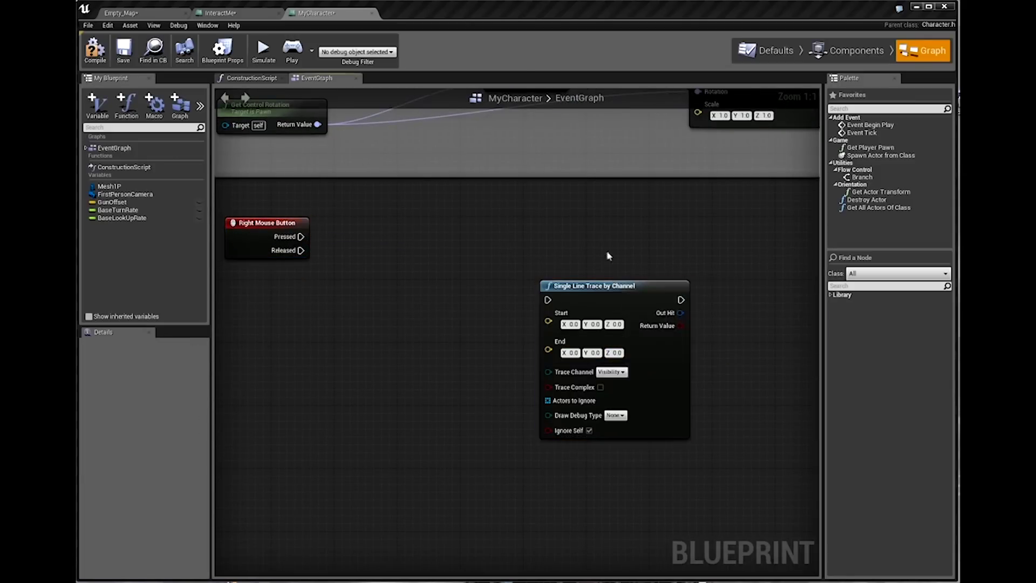
pyautogui.moveTo(606, 285); pyautogui.dragTo(598, 254)
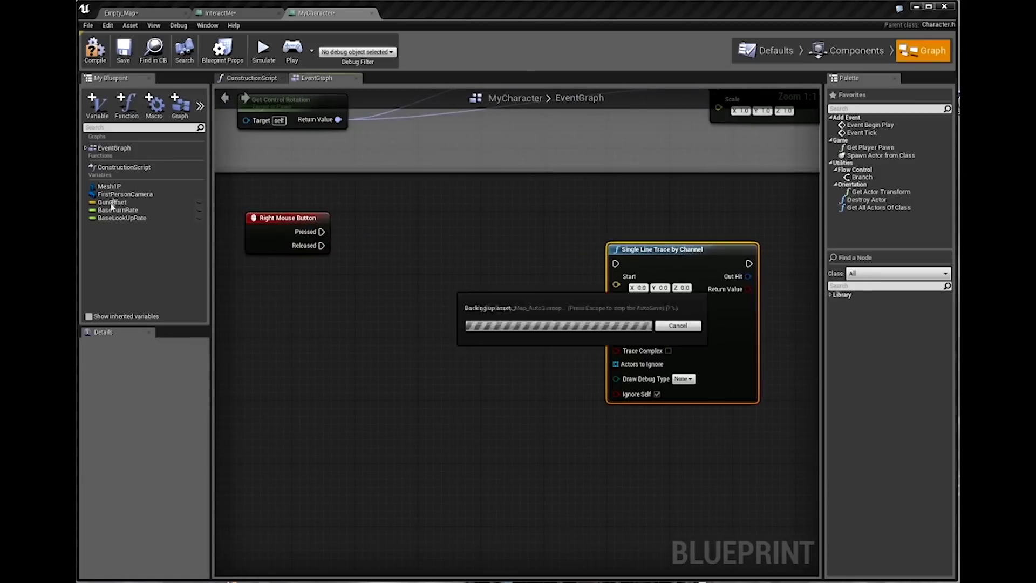
pyautogui.moveTo(353, 321); pyautogui.dragTo(354, 320)
pyautogui.write('locatio')
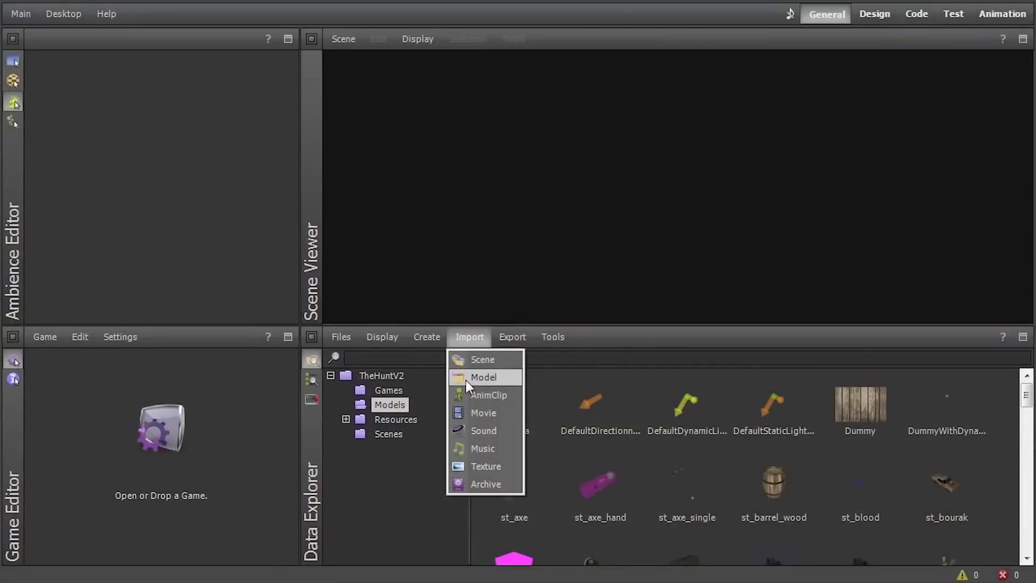
# Step: Select the car in the Perspective viewport and show the Export / Export Selected options
pyautogui.click(465, 377)
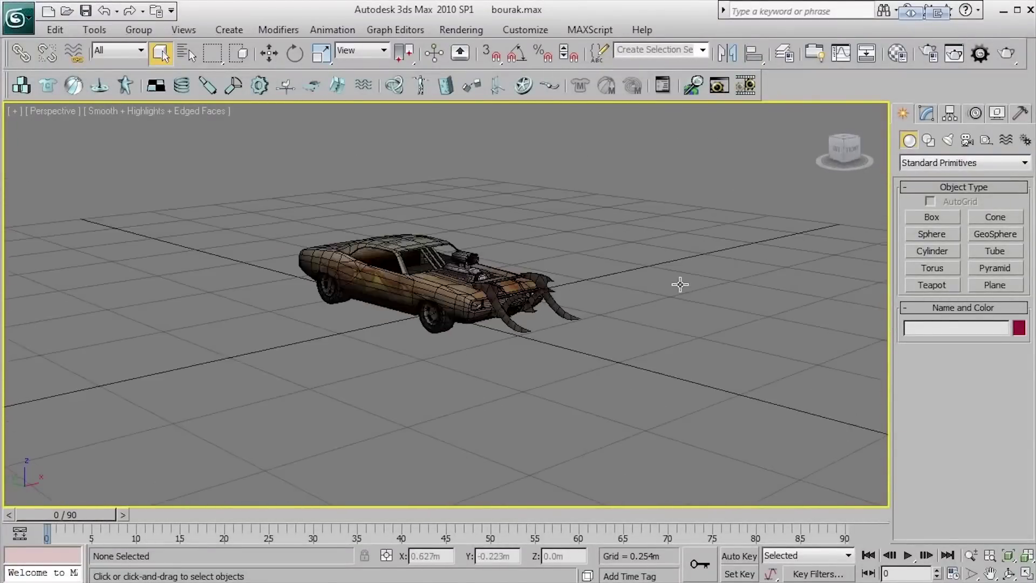
pyautogui.click(503, 298)
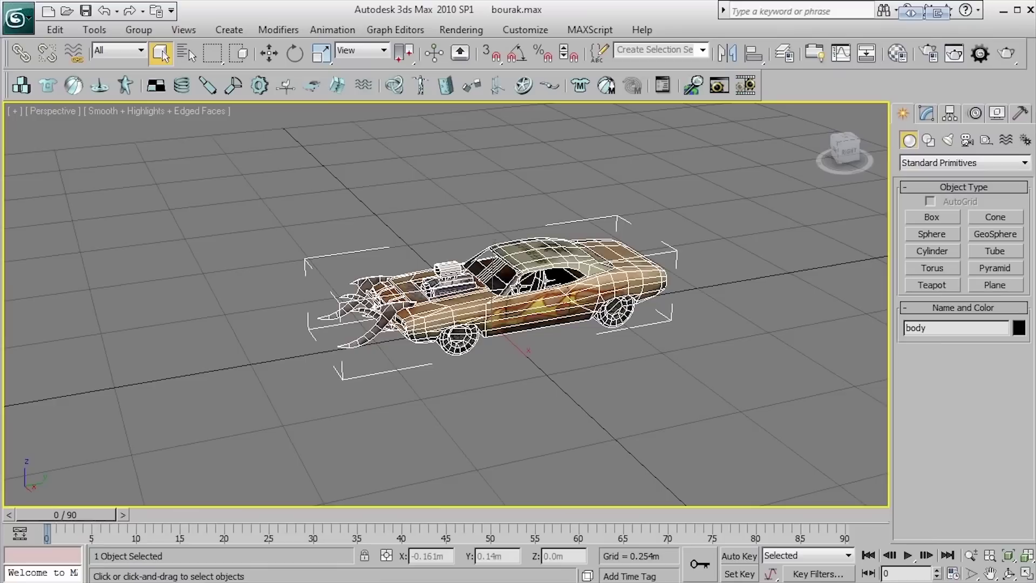
pyautogui.click(31, 21)
pyautogui.moveTo(111, 268)
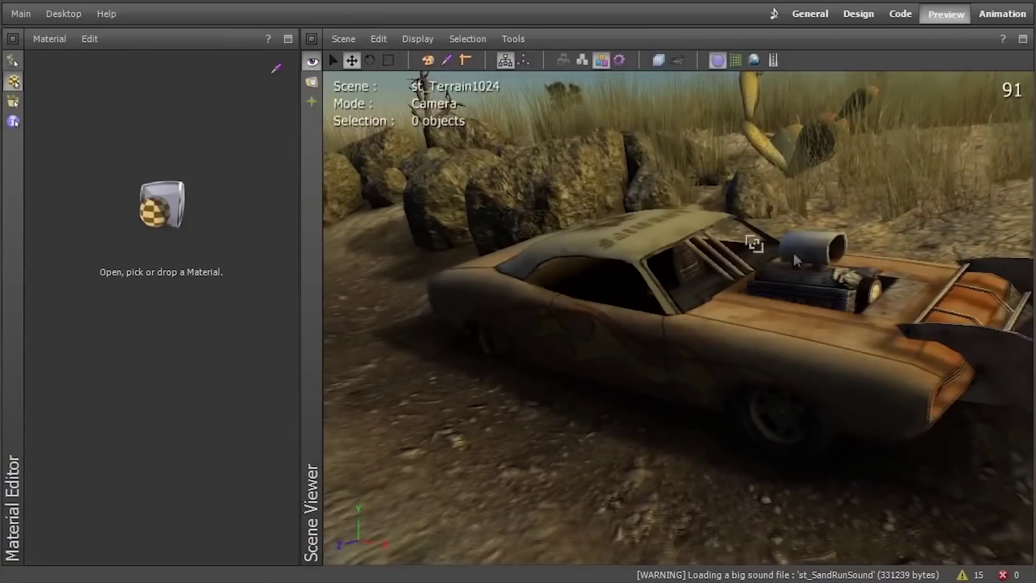
pyautogui.moveTo(794, 261); pyautogui.dragTo(676, 311, button='middle')
# Step: Pick the car's st_bourak___-_Default material into the Material Editor and expand its Lighting settings
pyautogui.click(678, 348)
pyautogui.press('m')
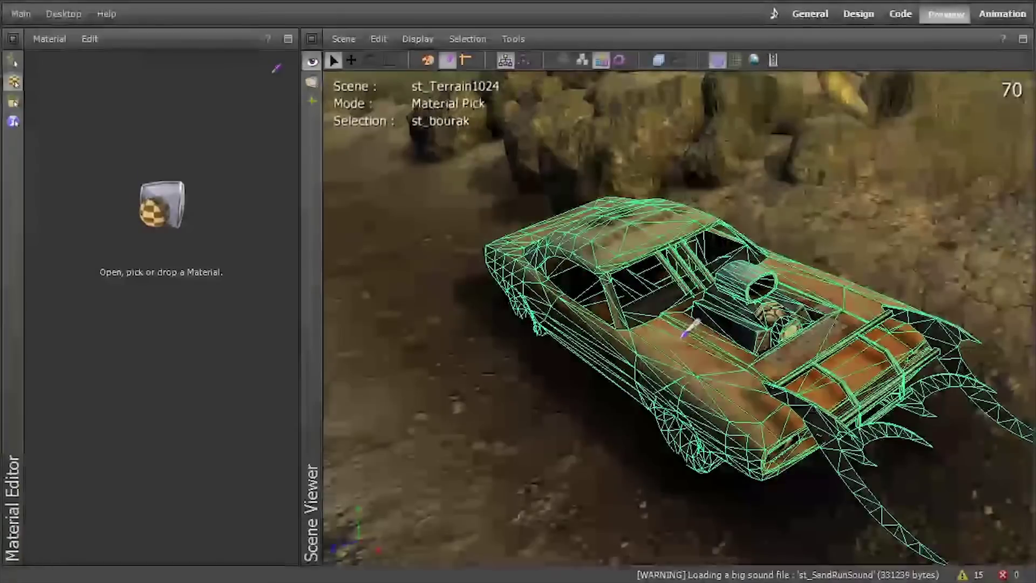
pyautogui.click(681, 343)
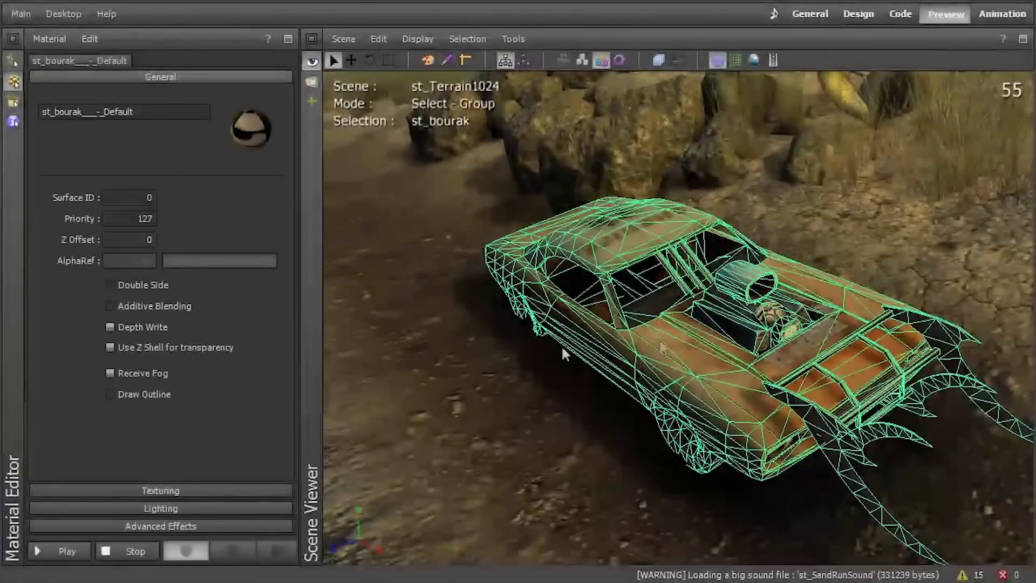
pyautogui.click(179, 493)
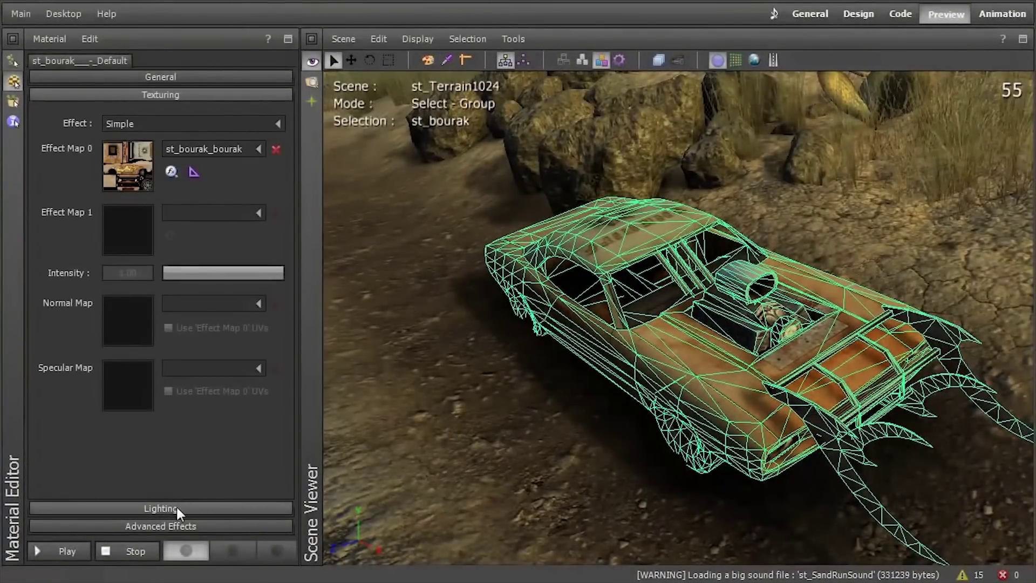
pyautogui.click(176, 508)
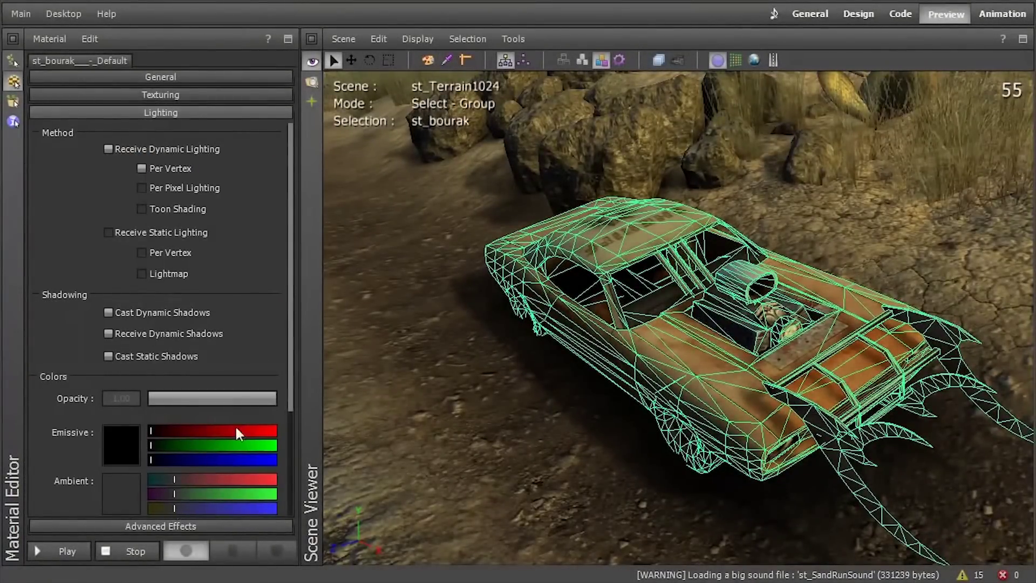
# Step: Turn the car's Cast and Receive Dynamic Shadows off and back on
pyautogui.click(374, 363)
pyautogui.click(109, 313)
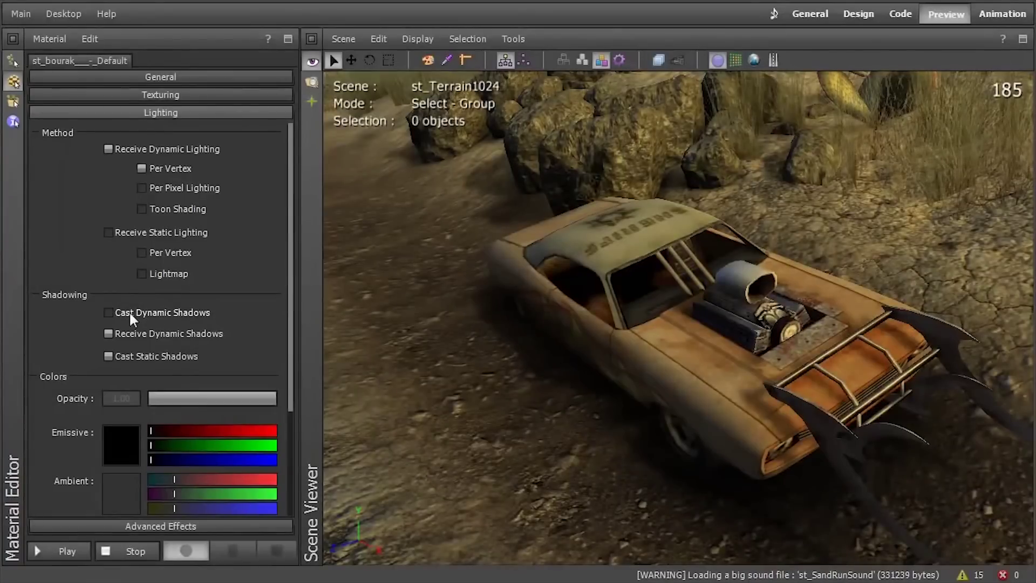
pyautogui.click(129, 314)
pyautogui.click(127, 334)
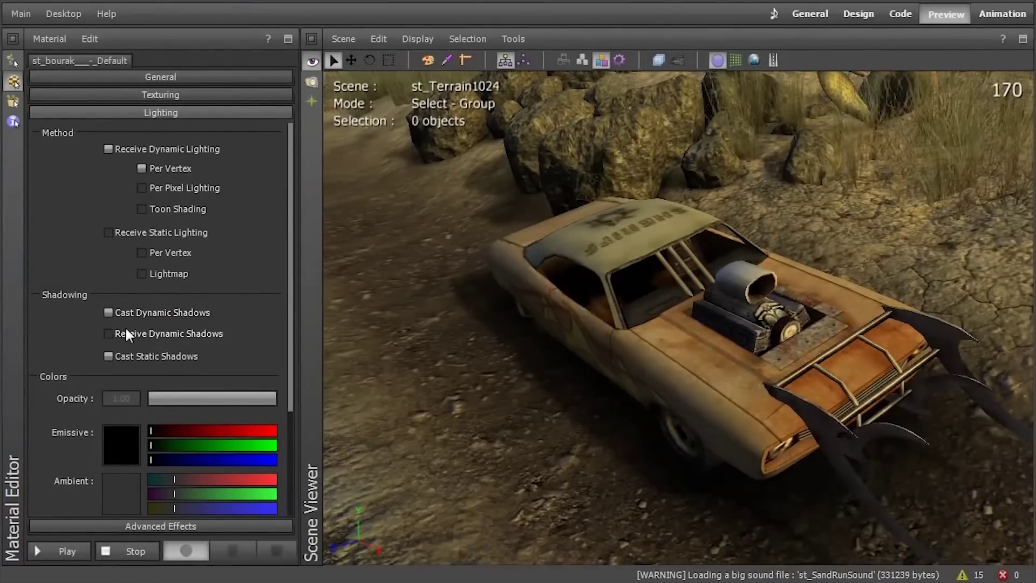
pyautogui.click(127, 334)
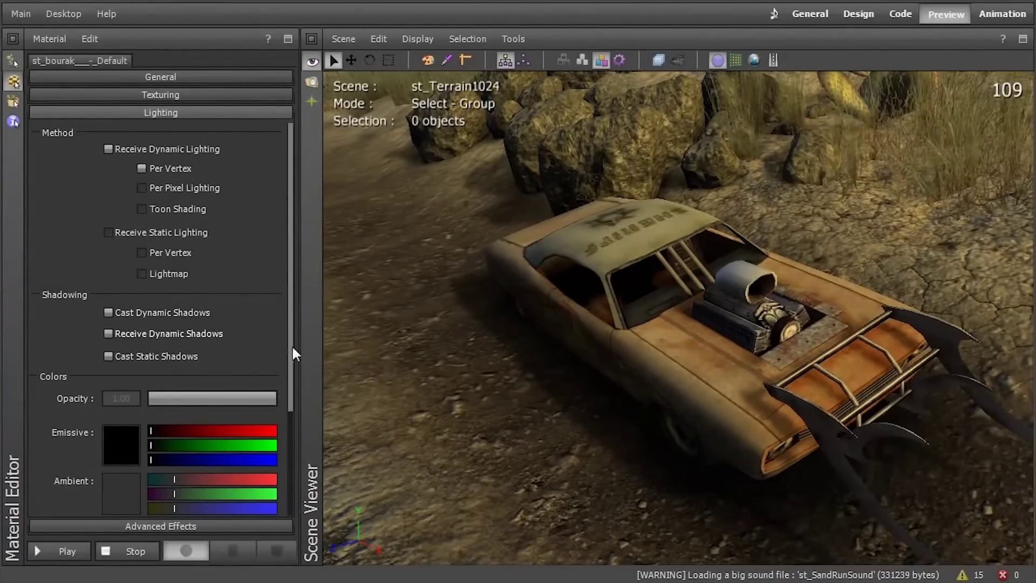